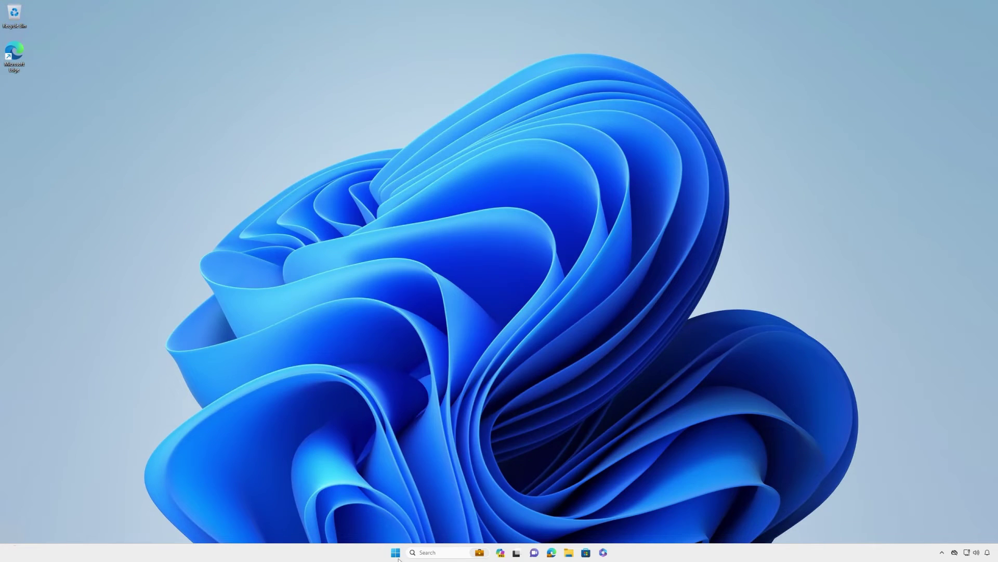
Step: Open the Windows Start menu from the taskbar
click(398, 558)
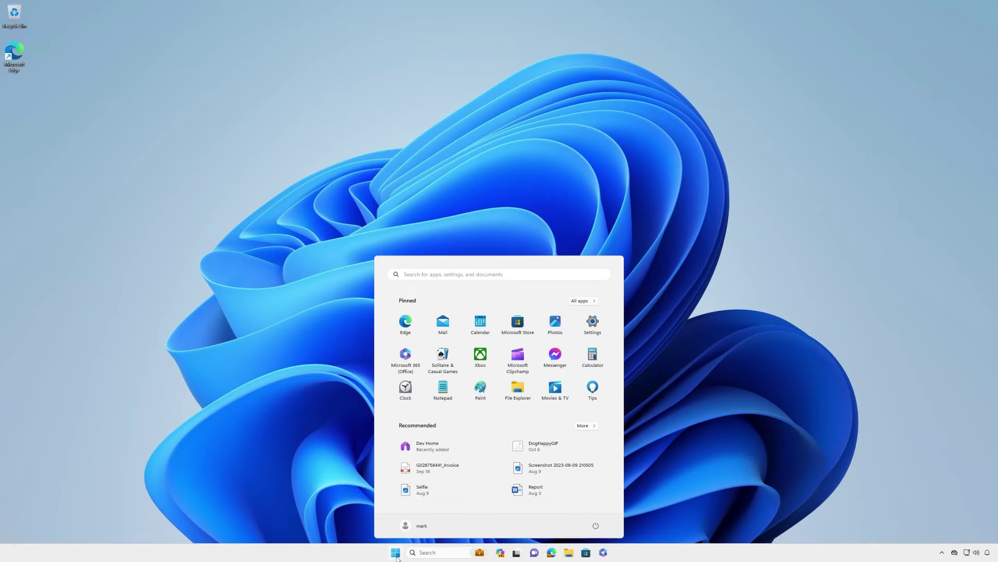
Step: Search Start for 'snip' and launch Snipping Tool
click(447, 274)
text(snip)
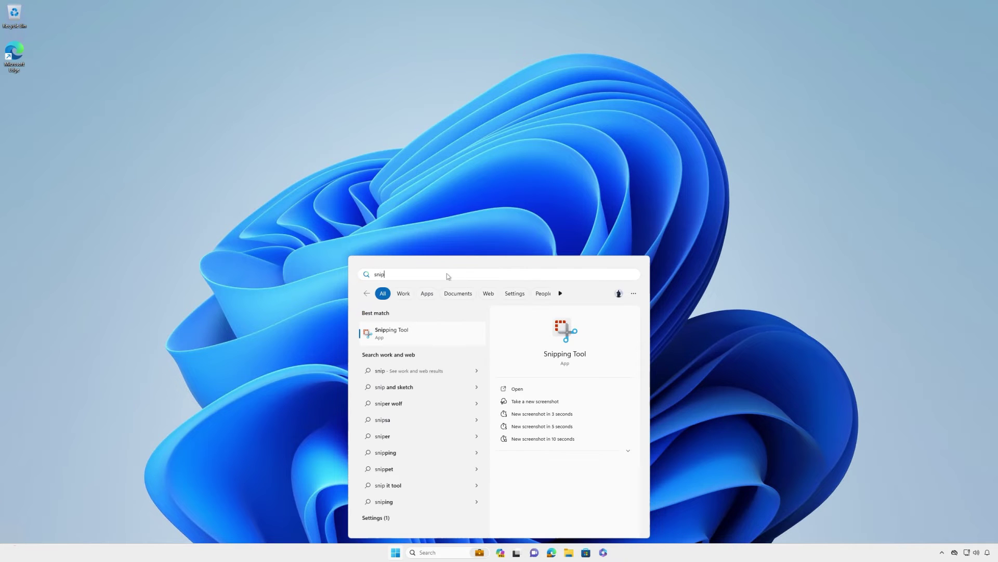
click(417, 331)
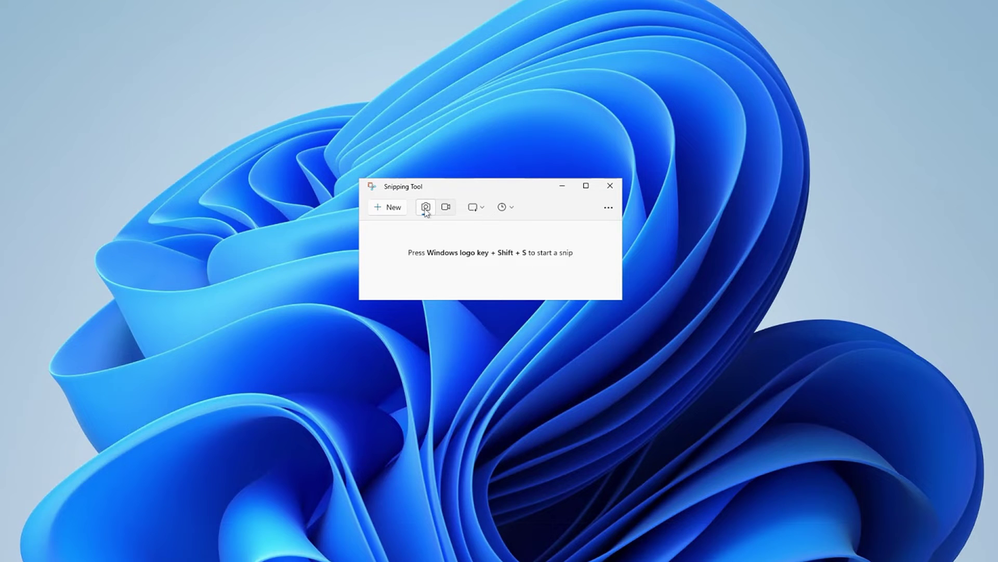
Step: Keep screenshot mode with Rectangle shape and a 3-second delay, then start a new snip with Win+Shift+S
click(446, 208)
click(426, 208)
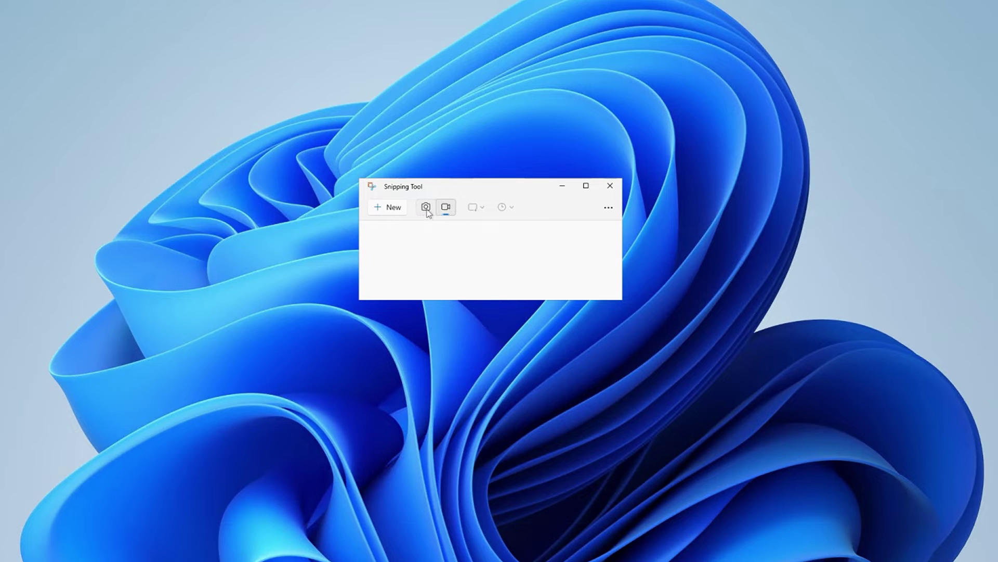
click(487, 208)
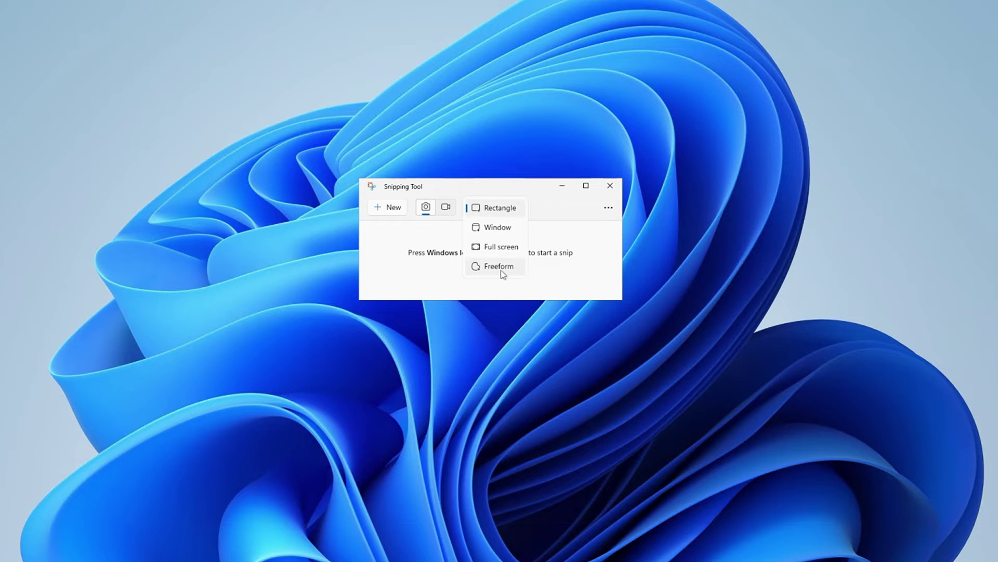
click(511, 209)
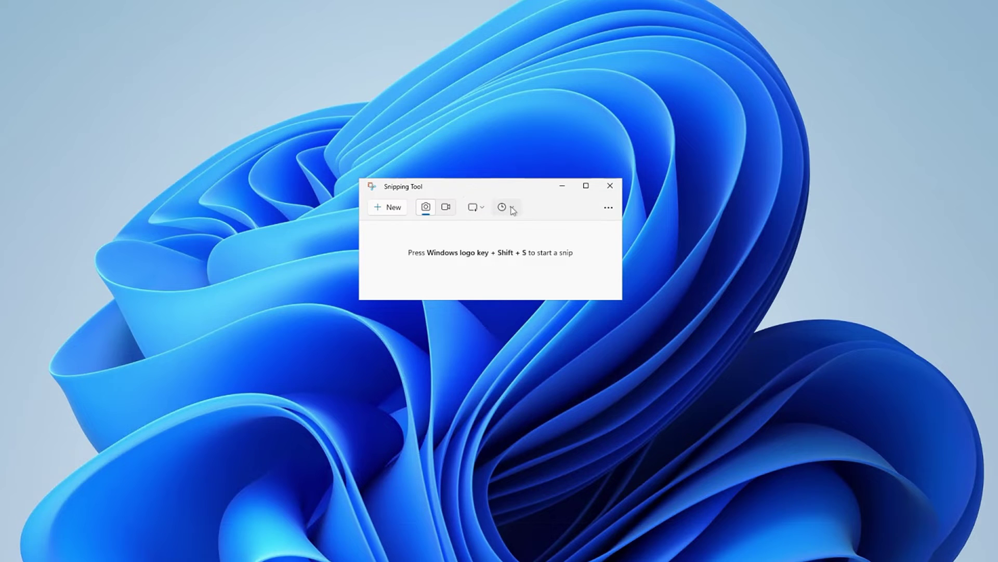
click(513, 210)
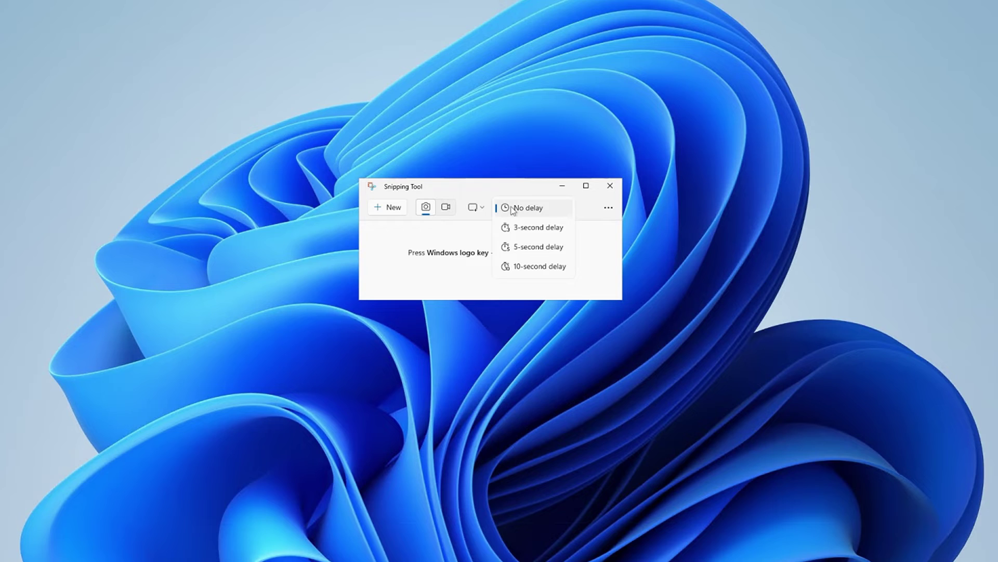
click(533, 229)
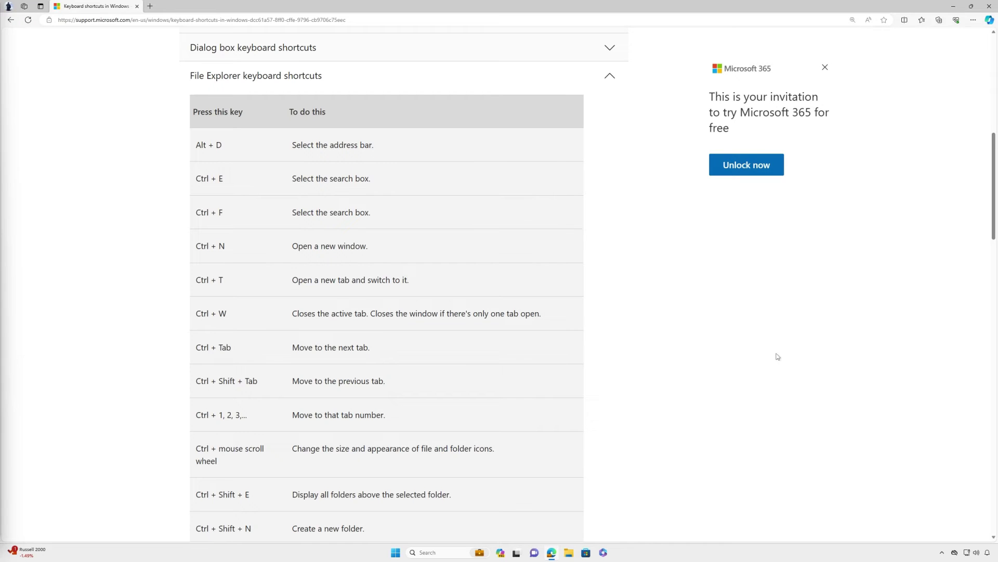
key(super+shift+s)
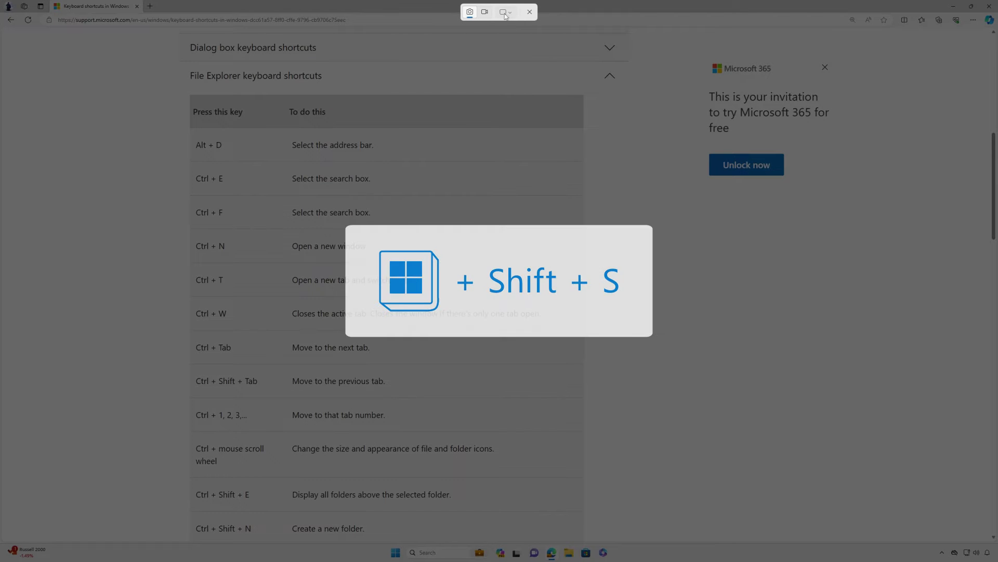
Step: Capture a rectangular snip of the File Explorer keyboard shortcuts table and dismiss the text tip
click(506, 12)
click(505, 13)
drag(188, 61, 589, 365)
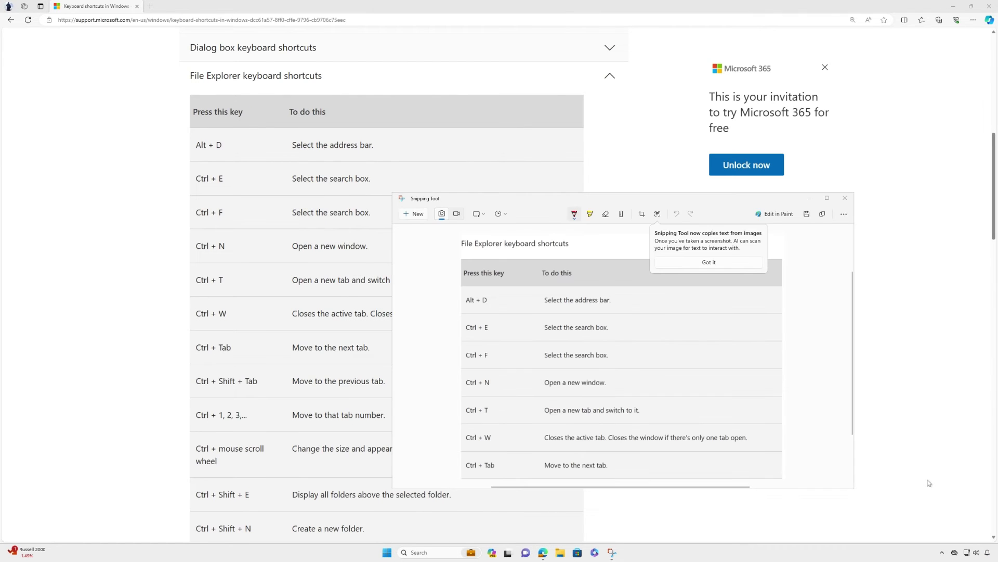
click(712, 261)
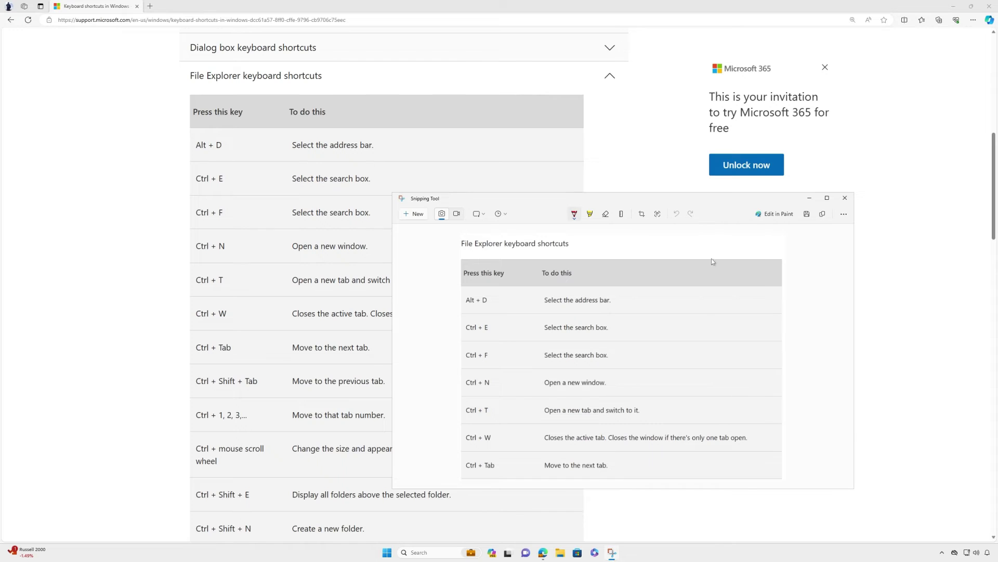
Step: Maximize the editor, highlight Ctrl + T in yellow, circle 'switch to it.' in red, and detect the text
click(828, 200)
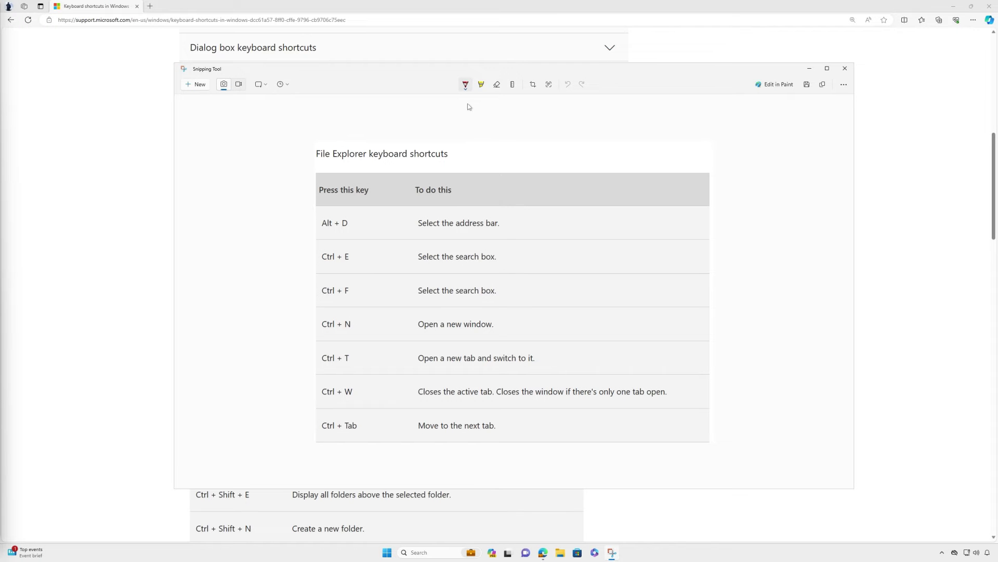
click(481, 85)
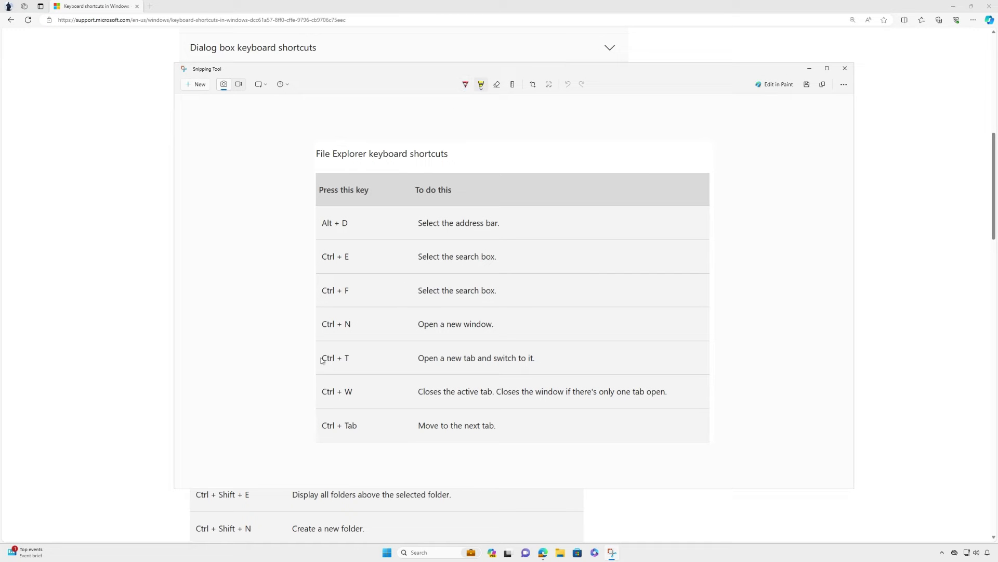
drag(322, 360, 354, 359)
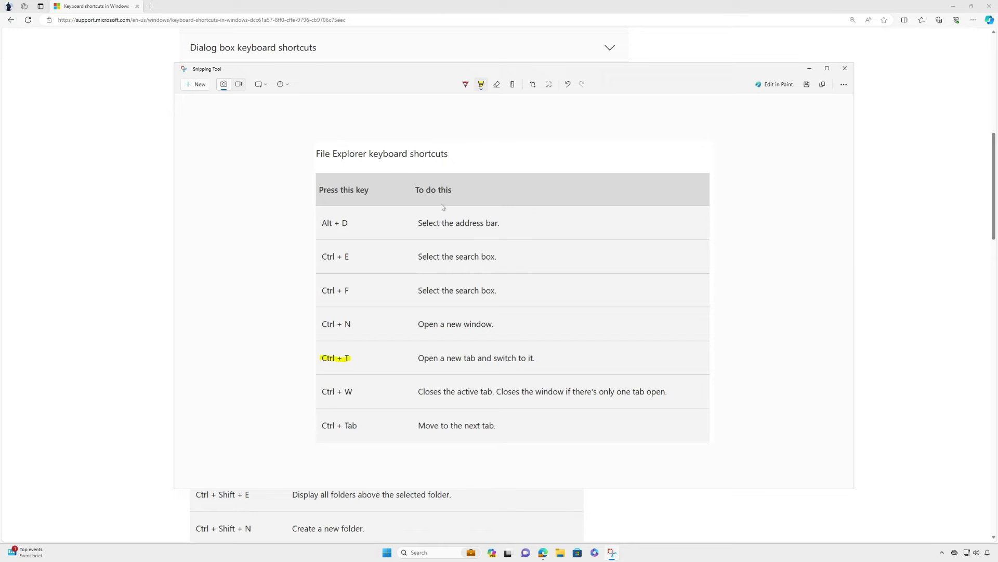
click(466, 84)
mouse_move(533, 367)
mouse_down()
mouse_move(515, 371)
mouse_move(508, 345)
mouse_move(534, 369)
mouse_up()
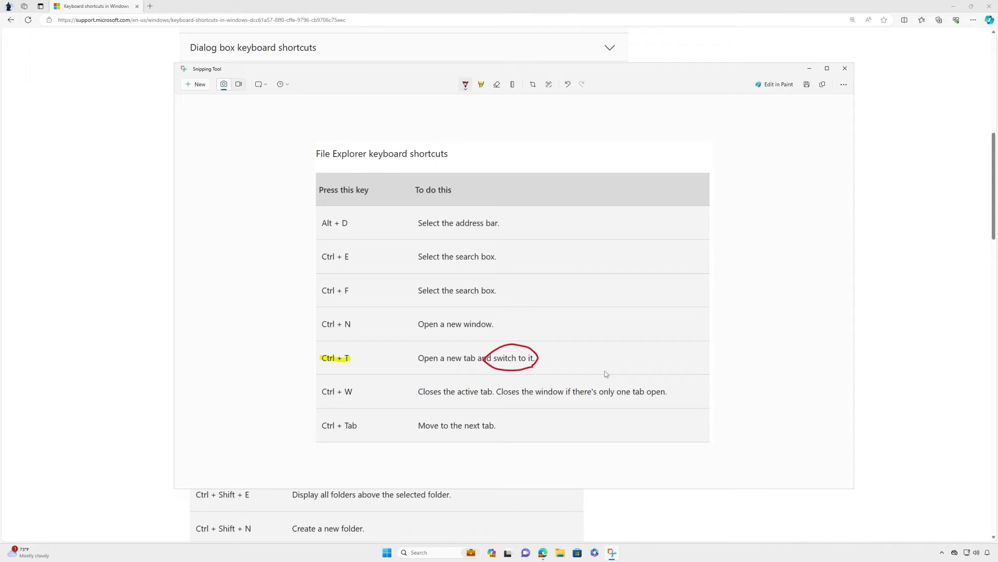
click(549, 85)
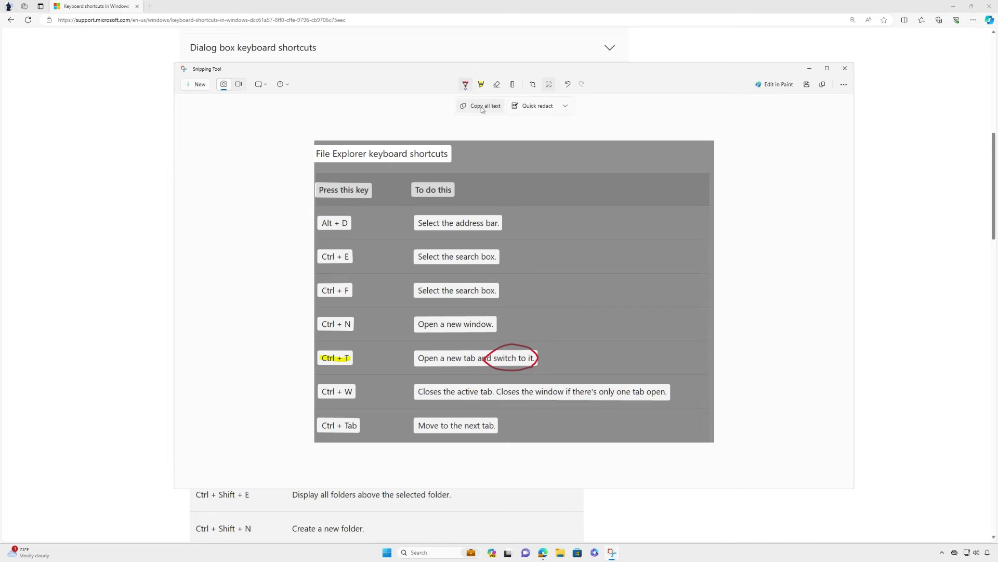
Step: Preview the Quick redact options, turn off text actions, and open the annotated screenshot in Paint
click(565, 106)
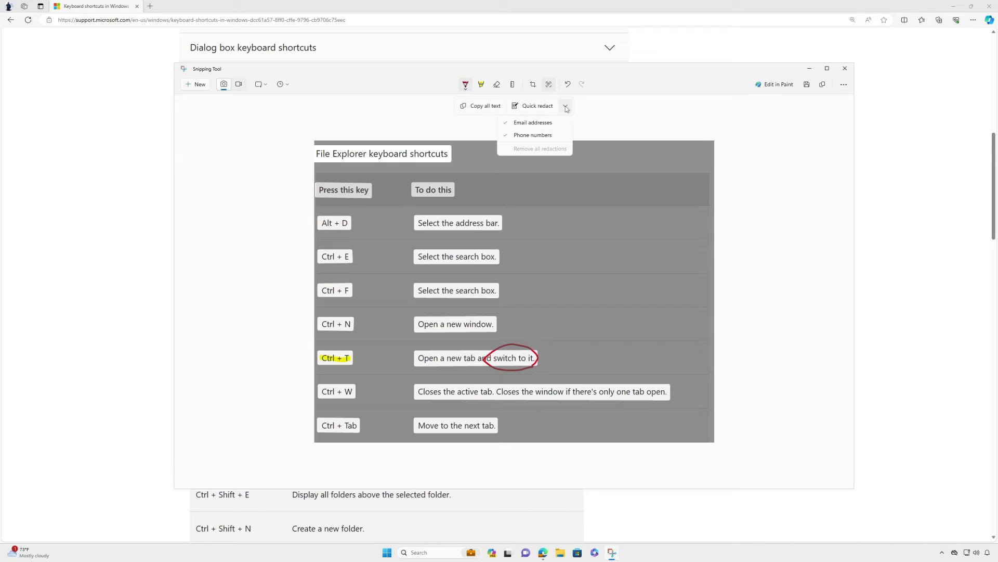
click(566, 106)
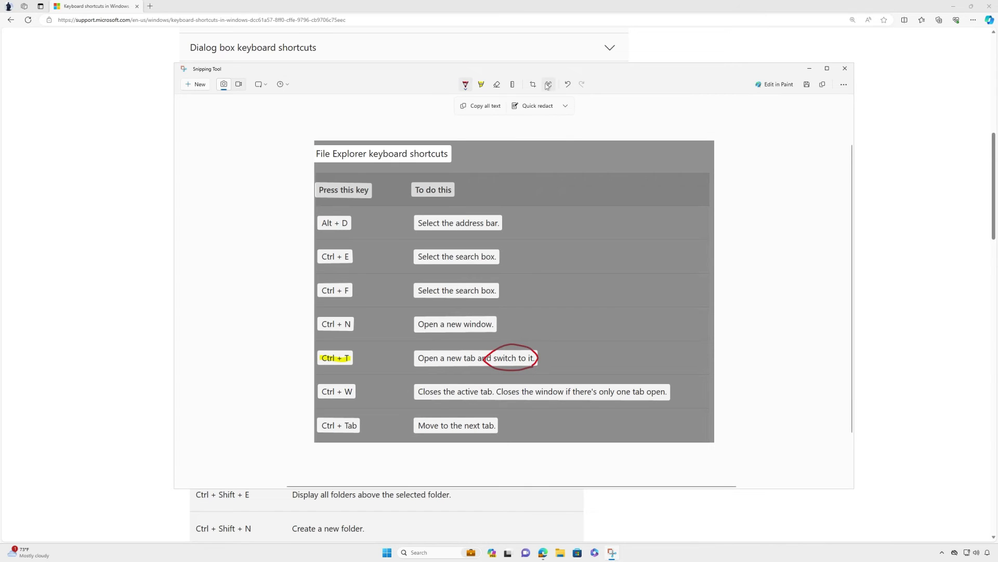
click(548, 86)
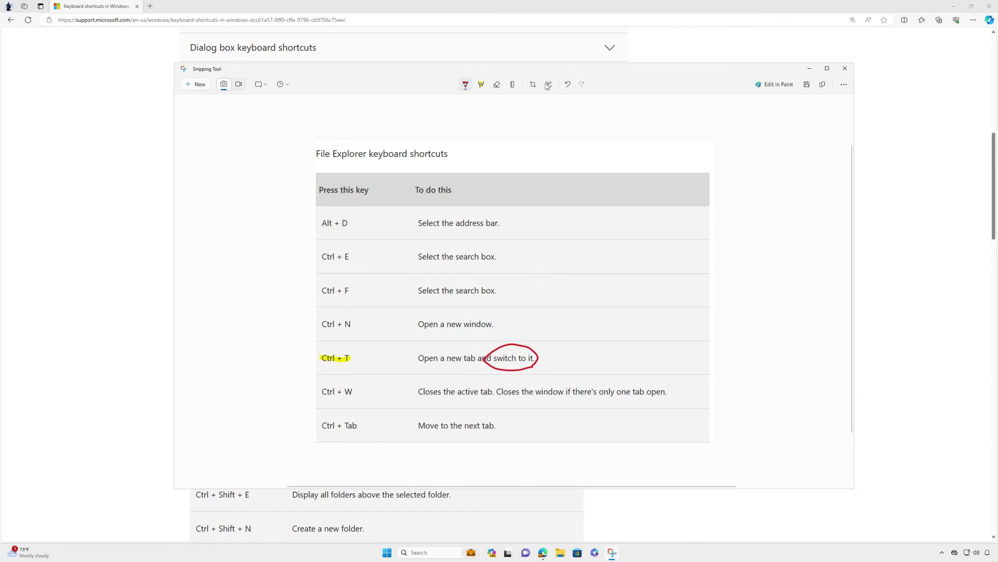
click(773, 85)
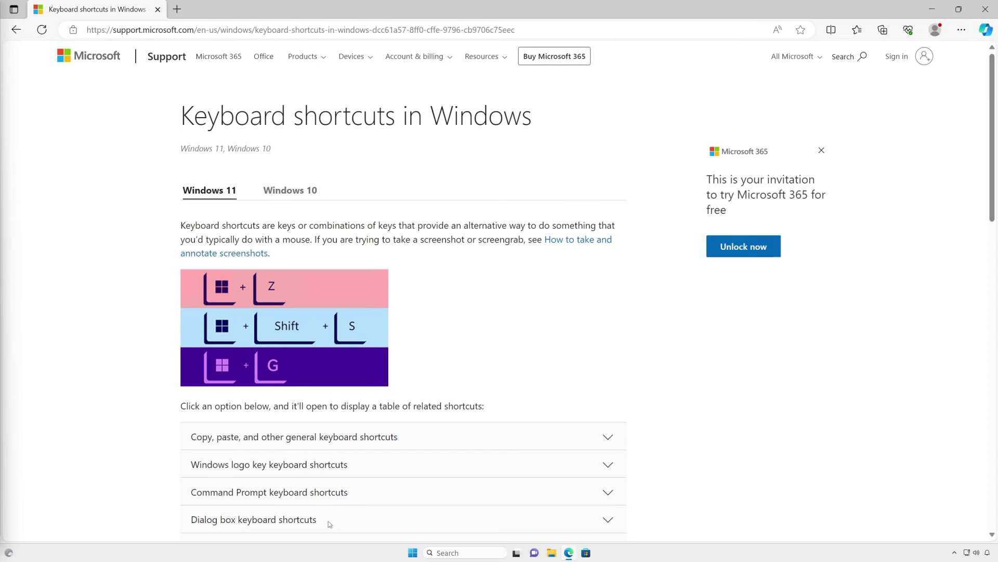
click(412, 552)
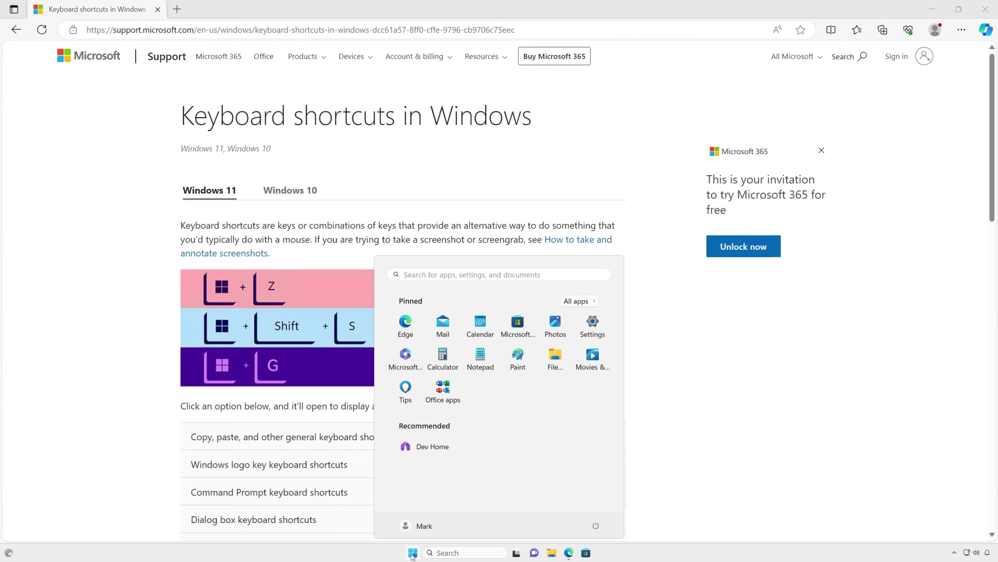
Step: Relaunch Snipping Tool in Record mode and start recording the whole browser page
text(snip)
click(534, 340)
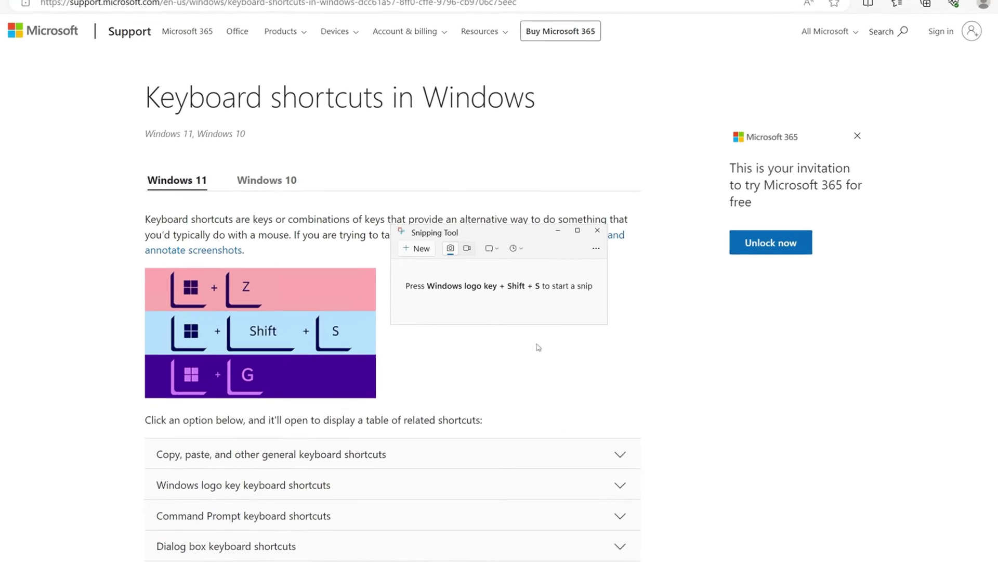
click(463, 244)
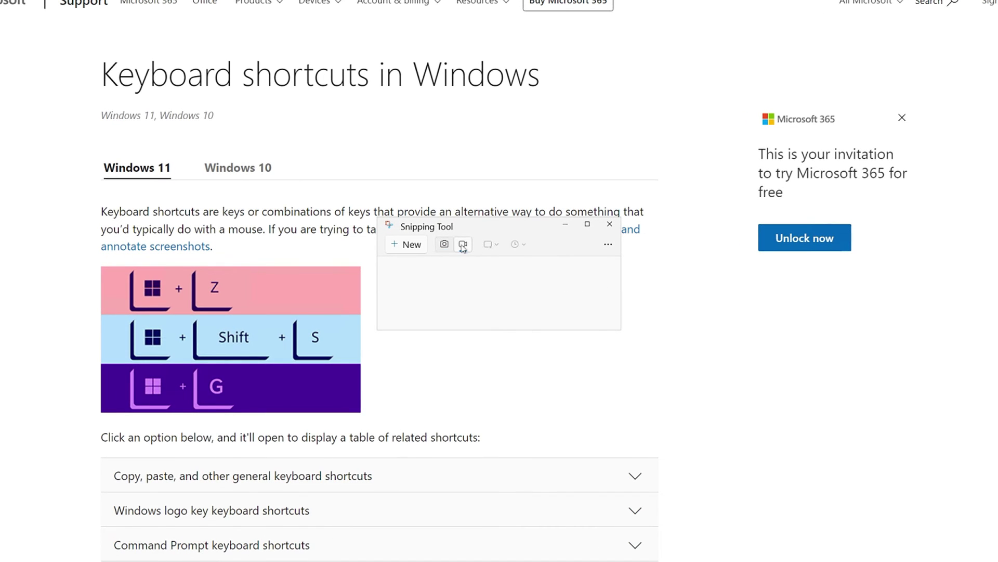
click(408, 245)
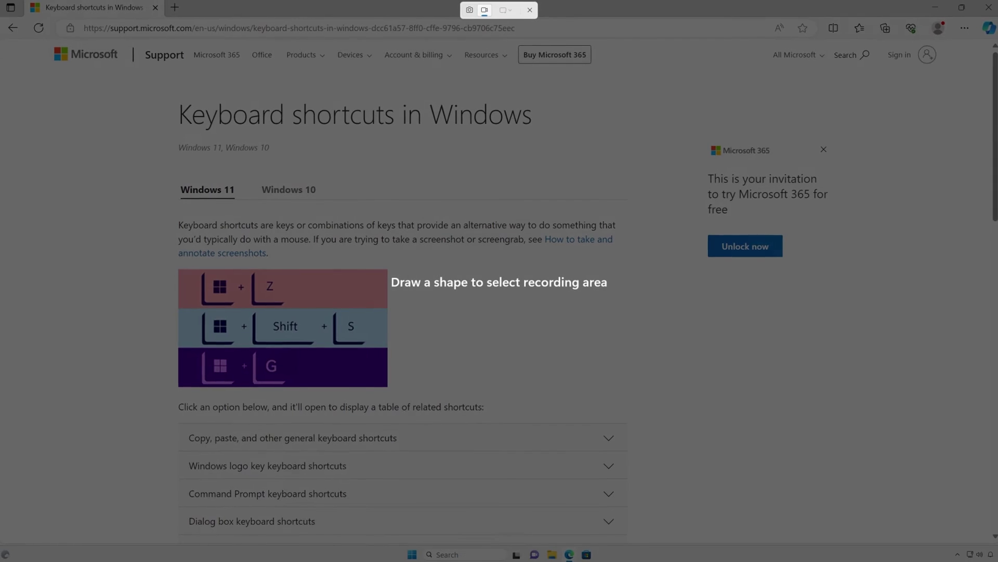
drag(1, 43, 989, 542)
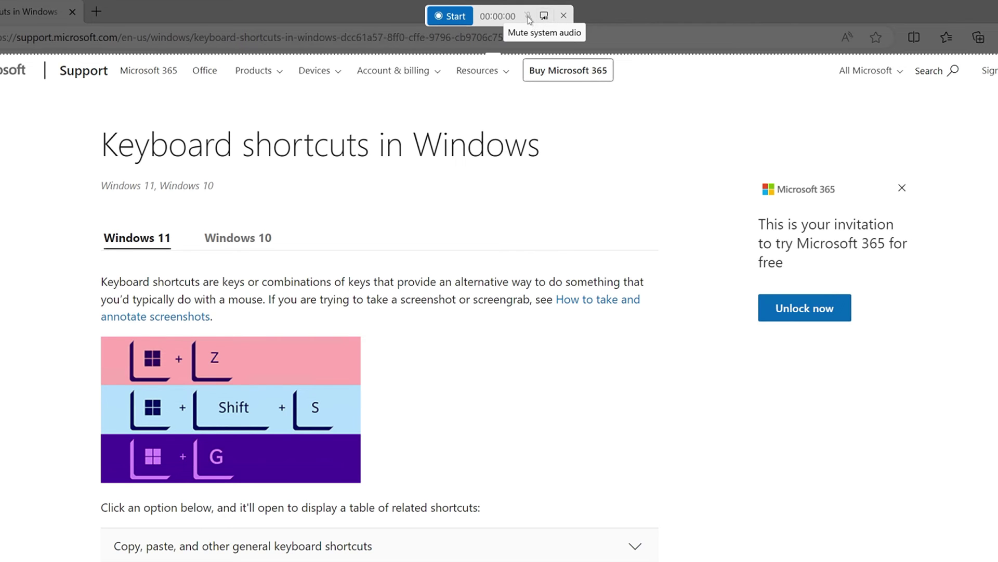
click(450, 16)
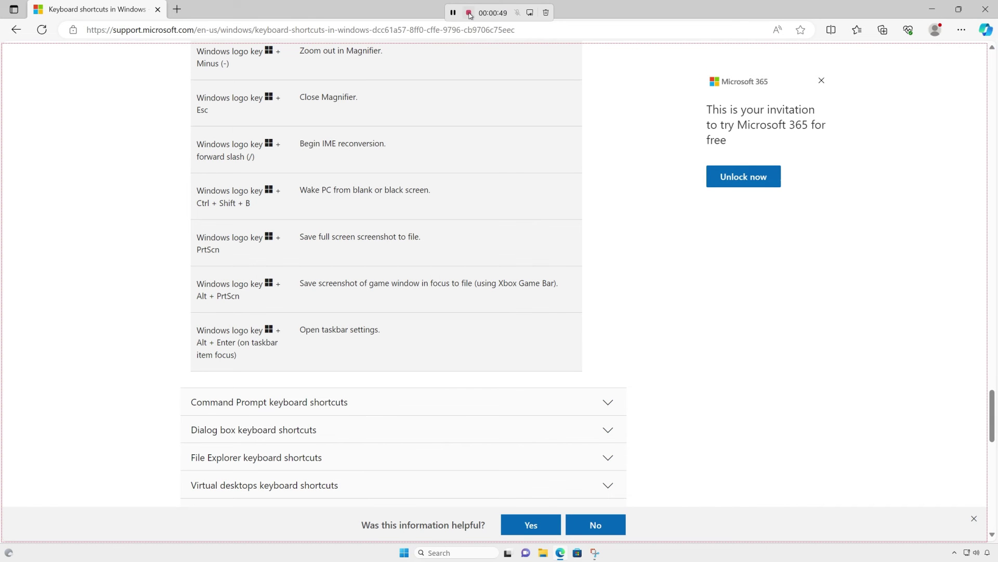
Step: Stop the screen recording after capturing the expanded Windows logo key shortcuts
click(470, 13)
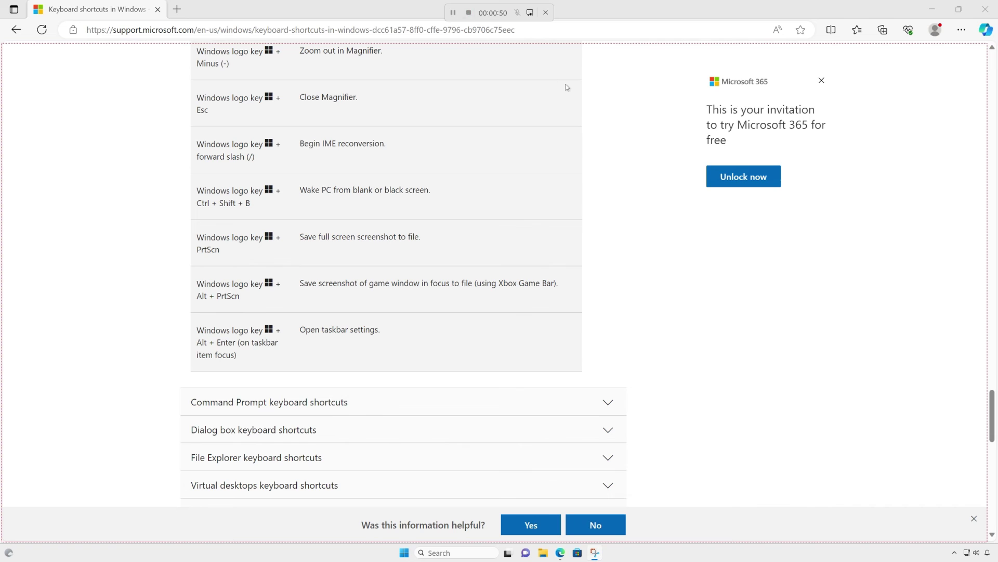